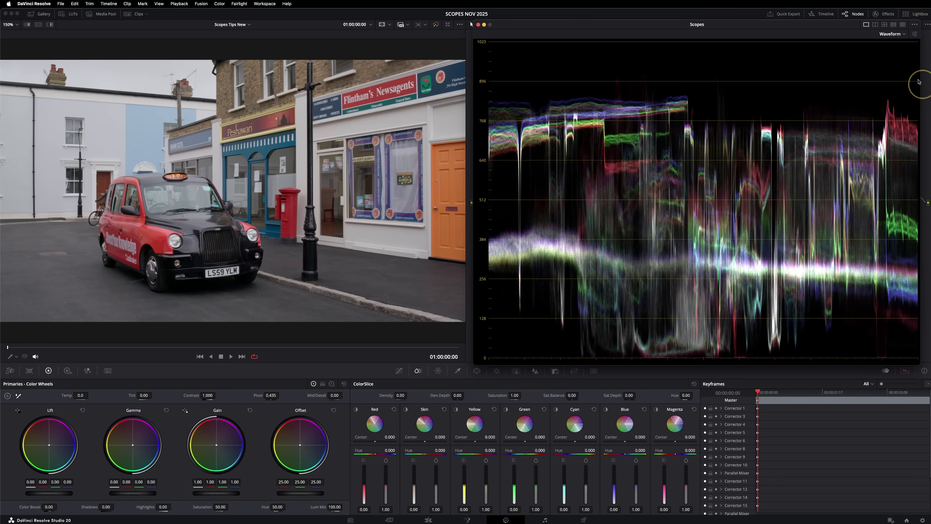
Step: Set the Waveform scope to show luma (Y) only and turn off Colorize
{"action": "left_click", "coordinate": [915, 33]}
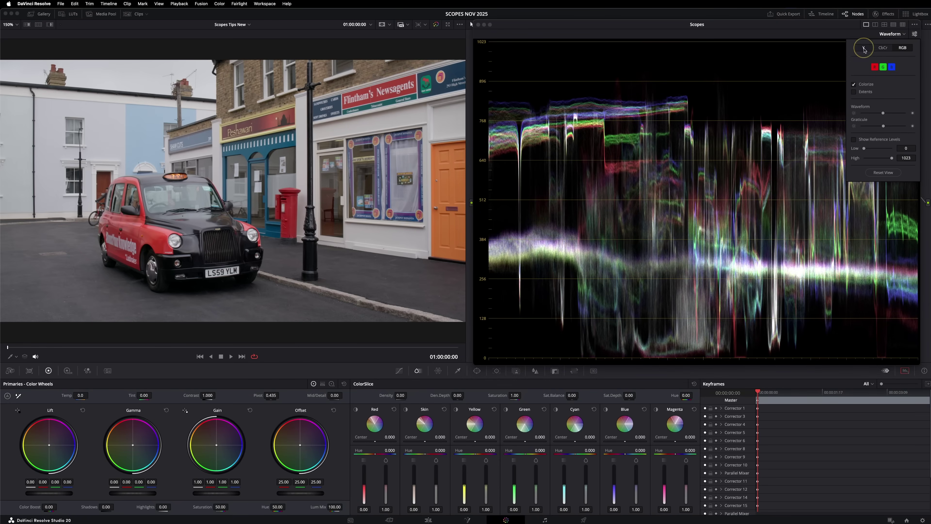
{"action": "left_click", "coordinate": [864, 48]}
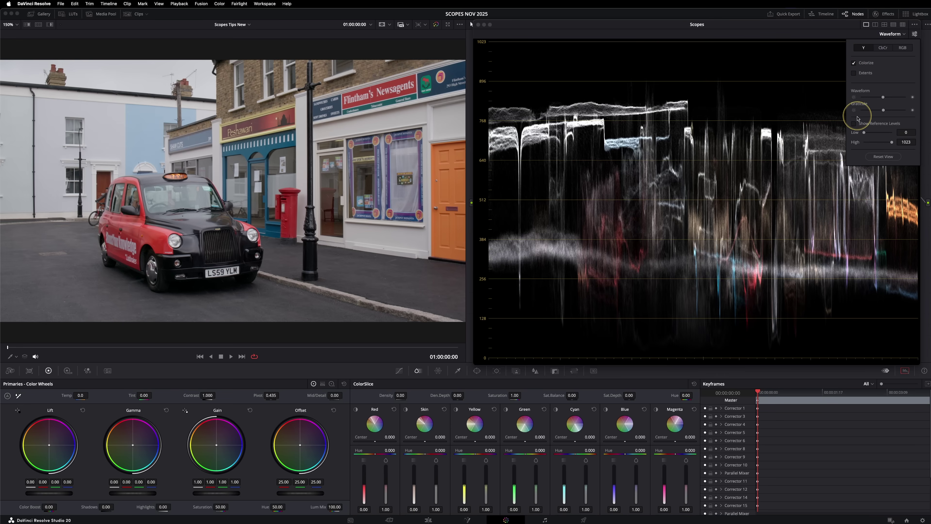
{"action": "left_click", "coordinate": [854, 63]}
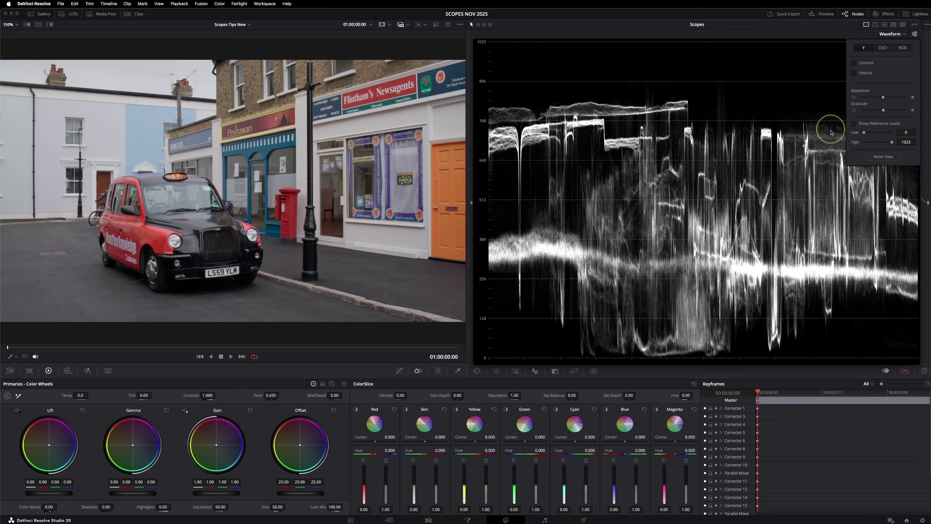
{"action": "left_click", "coordinate": [832, 34]}
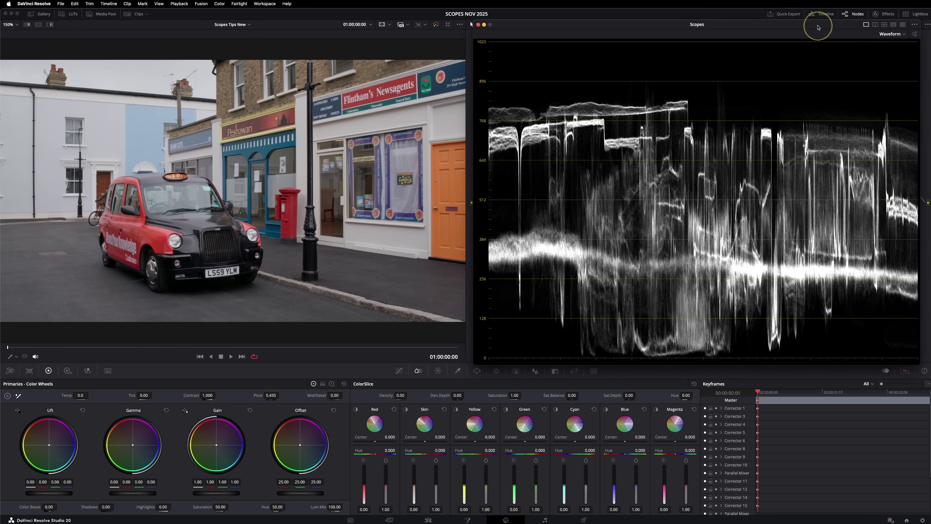
Step: Compare the waveform with the picture by moving the scopes window over the viewer and back, and play the clip to 01:00:02:22
{"action": "left_click_drag", "start_coordinate": [808, 28], "coordinate": [343, 199]}
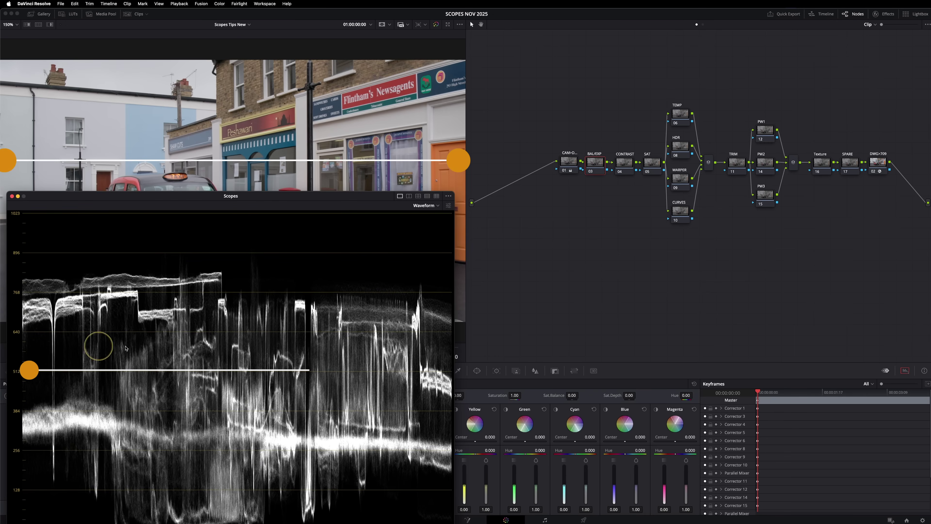
{"action": "left_click_drag", "start_coordinate": [361, 205], "coordinate": [831, 23]}
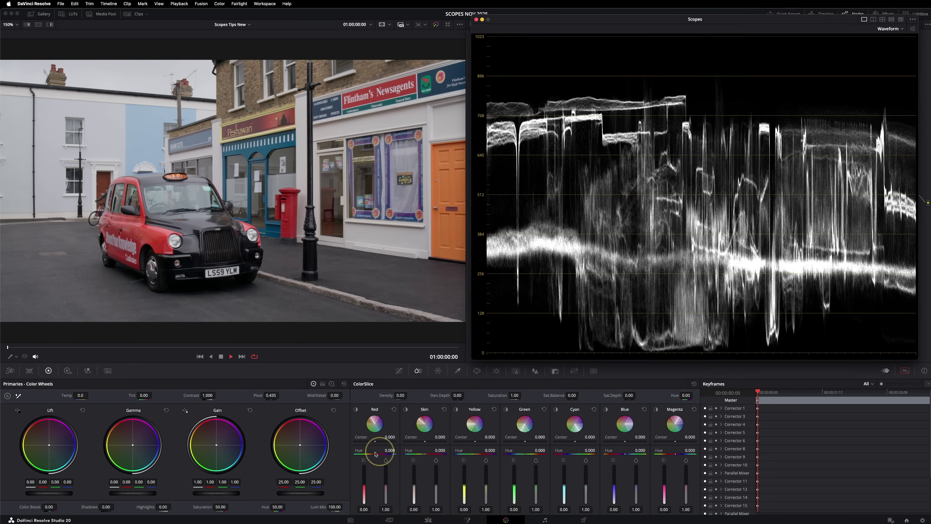
{"action": "key", "text": "space"}
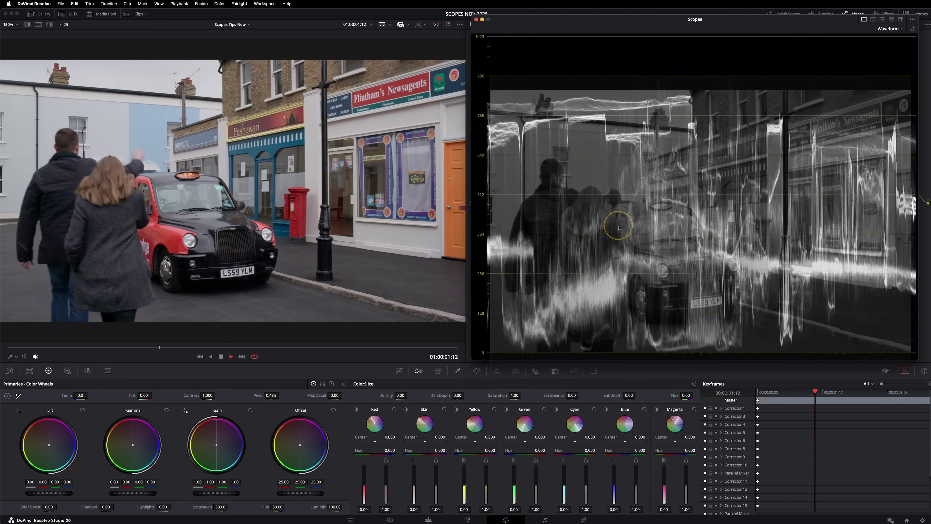
{"action": "key", "text": "space"}
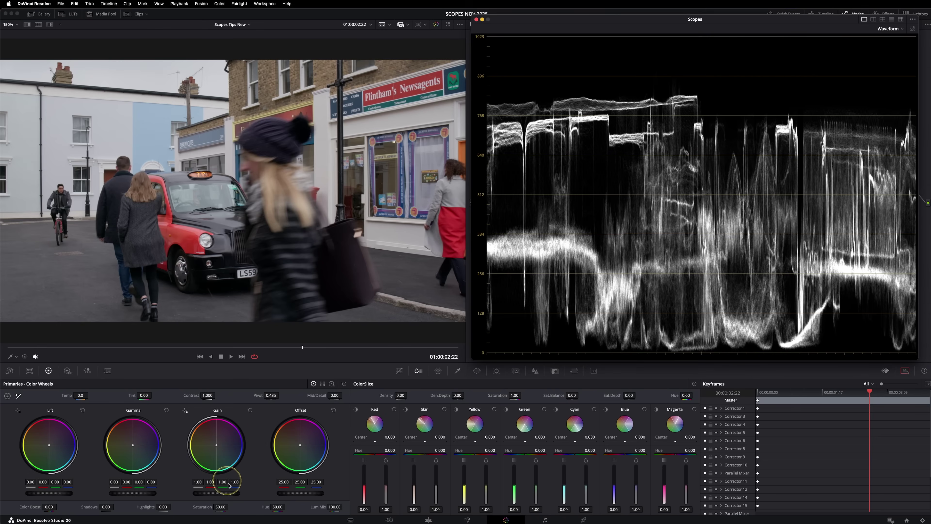
Step: Raise the primaries saturation to 100 and ease it back to 96.20 while watching the luma waveform
{"action": "left_click_drag", "start_coordinate": [222, 508], "coordinate": [315, 498]}
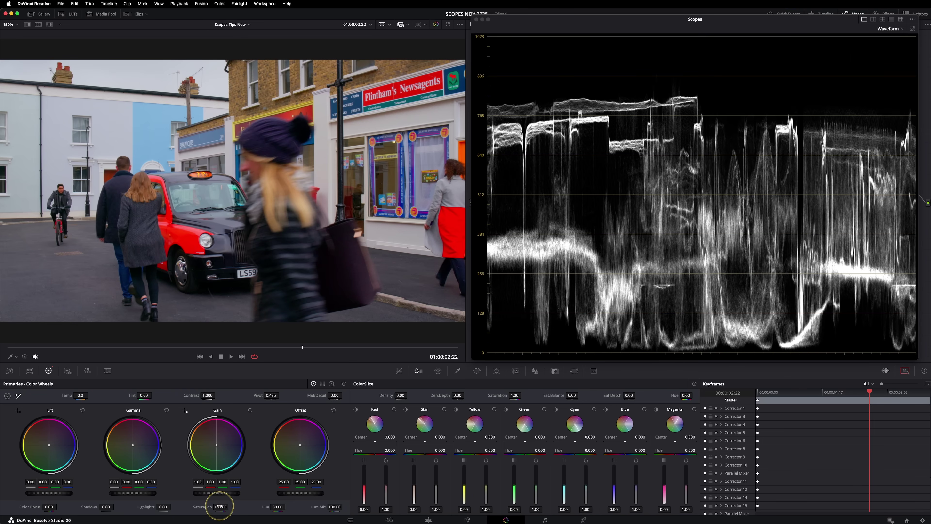
{"action": "left_click_drag", "start_coordinate": [217, 507], "coordinate": [207, 507]}
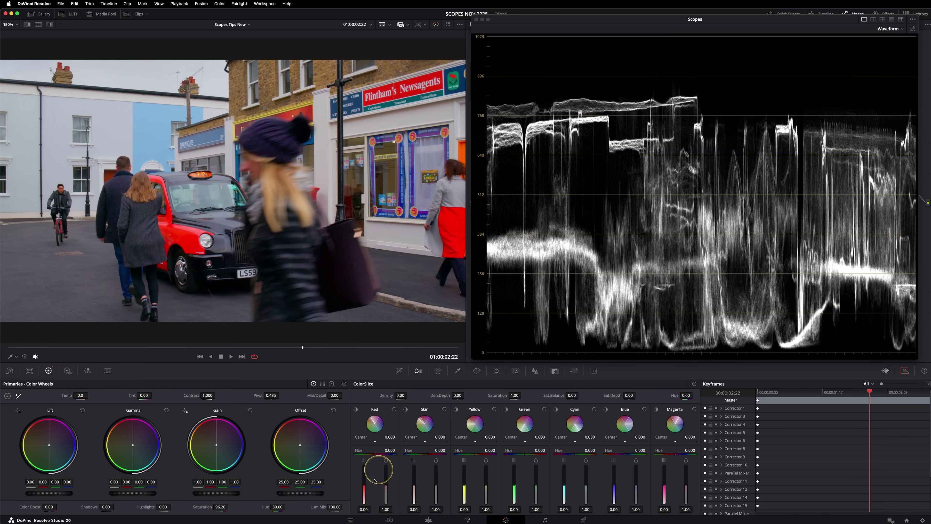
Step: Turn on Colorize for the Y waveform and close its display settings
{"action": "left_click", "coordinate": [912, 31]}
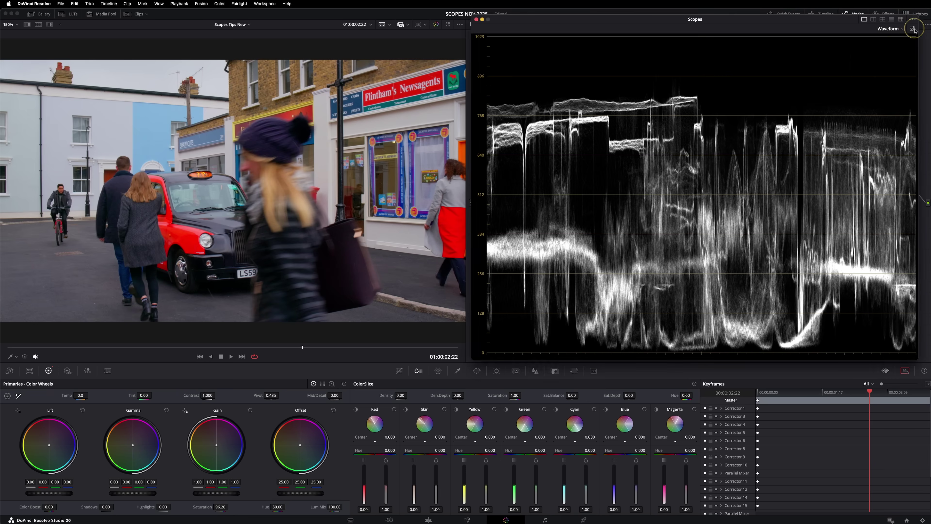
{"action": "left_click", "coordinate": [860, 59]}
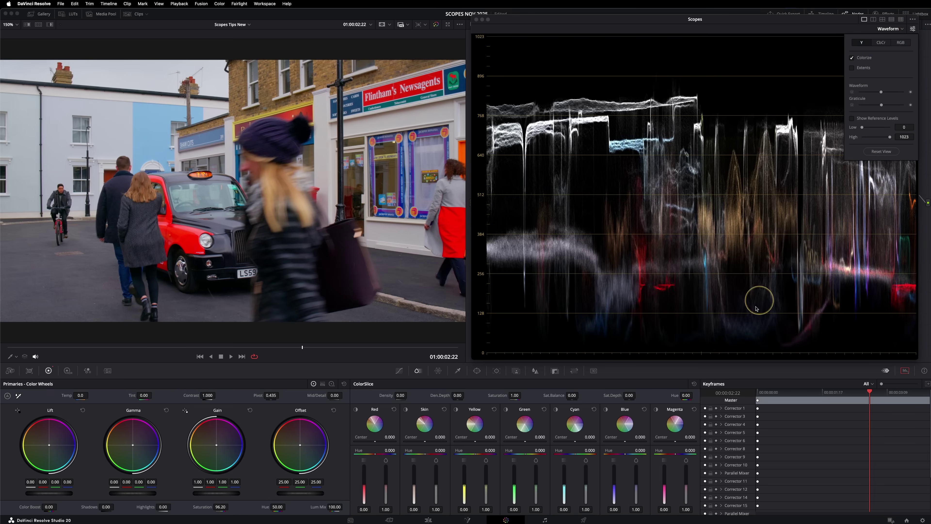
{"action": "left_click", "coordinate": [828, 30]}
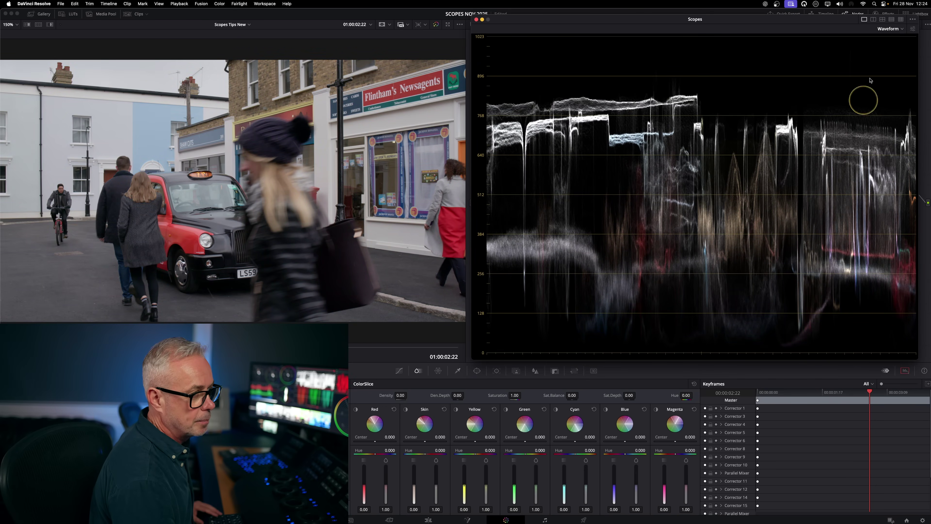
Step: Switch the scope to Parade and play the clip, stopping at 01:00:01:21
{"action": "left_click", "coordinate": [889, 31]}
{"action": "left_click", "coordinate": [893, 38]}
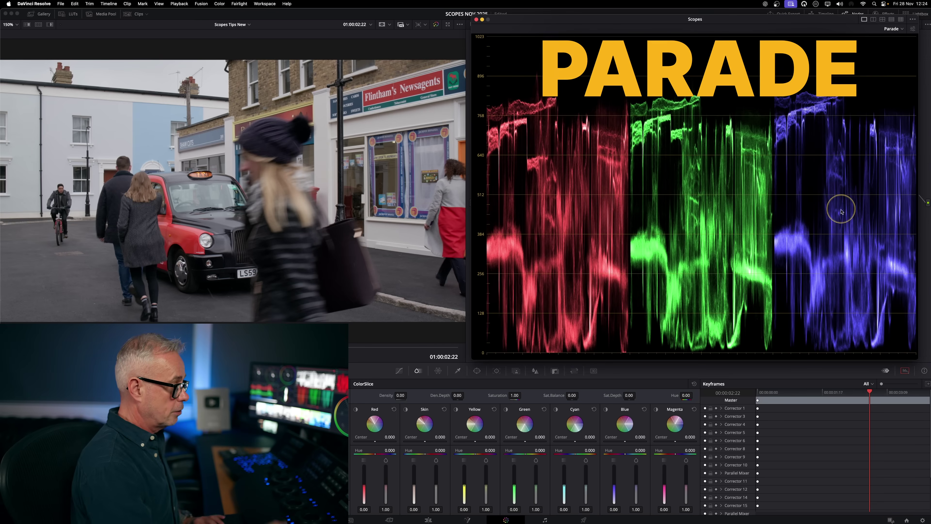
{"action": "key", "text": "space"}
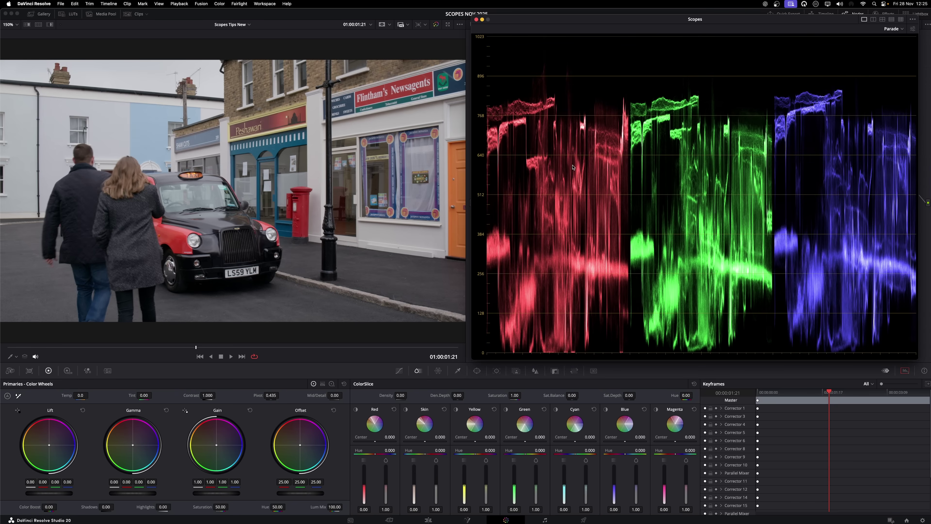
Step: Lower the primaries contrast to 0.000 and compare the flat image in the Waveform and Parade scopes
{"action": "left_click_drag", "start_coordinate": [208, 395], "coordinate": [31, 391]}
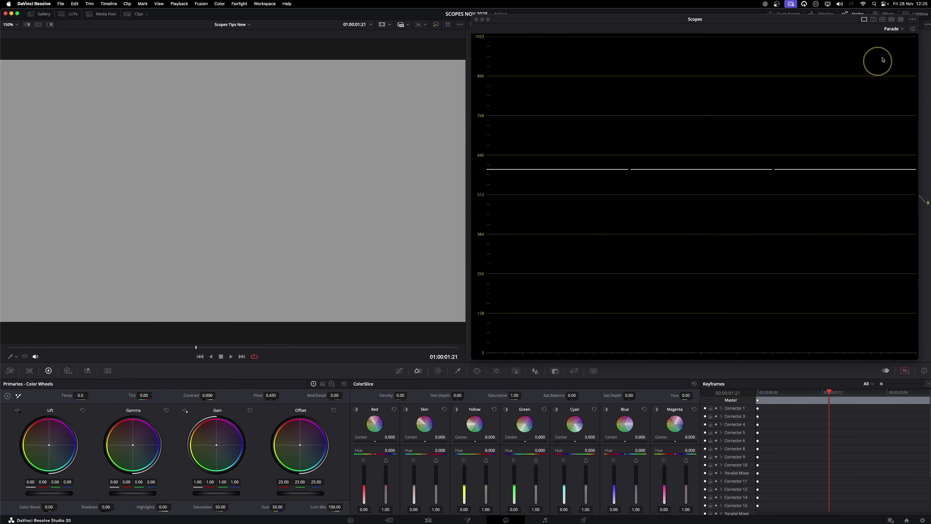
{"action": "left_click", "coordinate": [897, 32]}
{"action": "left_click", "coordinate": [913, 60]}
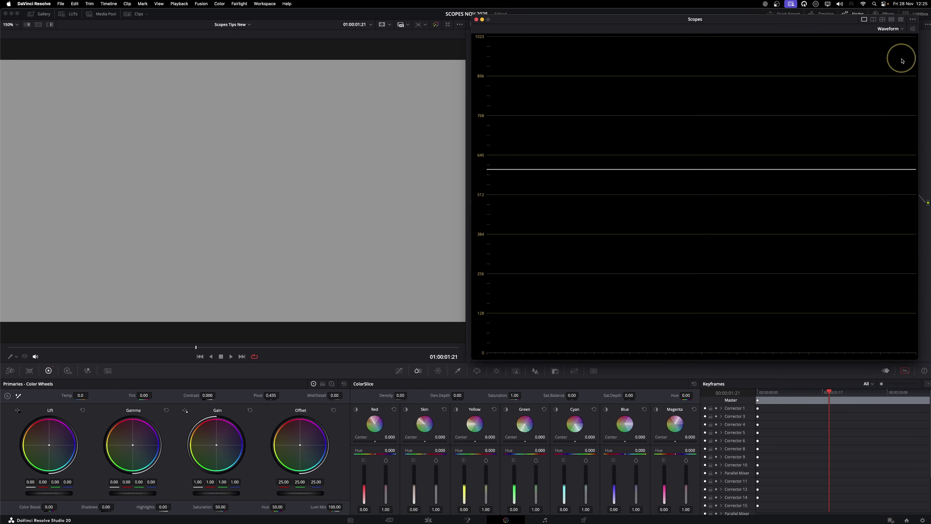
{"action": "left_click", "coordinate": [894, 29]}
{"action": "left_click", "coordinate": [893, 39]}
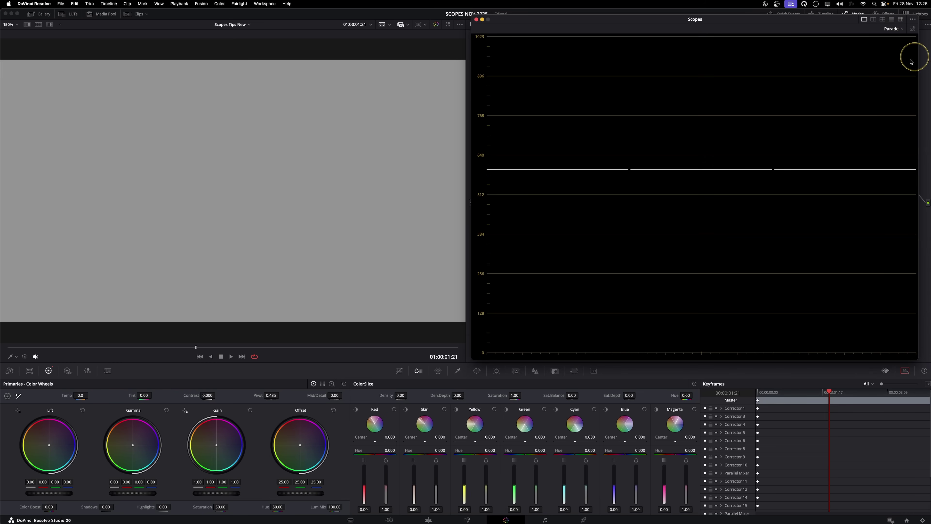
Step: Reset the contrast to 1.000, try raising it while watching the Parade, and reset it again
{"action": "double_click", "coordinate": [190, 396]}
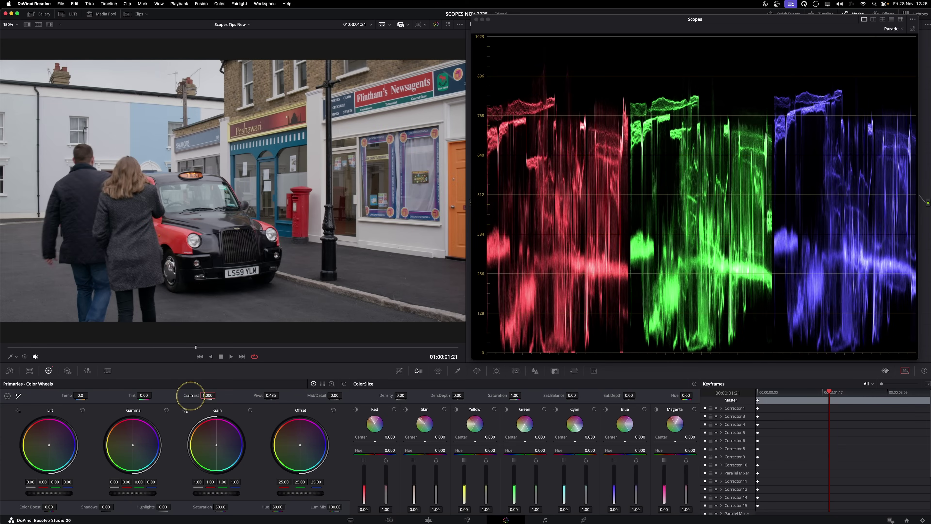
{"action": "left_click_drag", "start_coordinate": [205, 395], "coordinate": [232, 399]}
{"action": "double_click", "coordinate": [193, 396]}
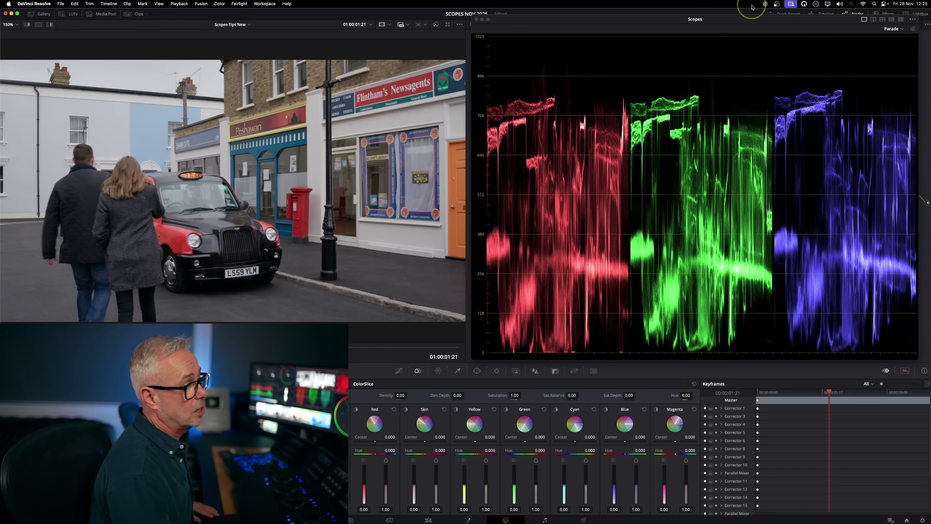
Step: Switch the scope to Waveform and turn off its Colorize option
{"action": "left_click", "coordinate": [894, 29]}
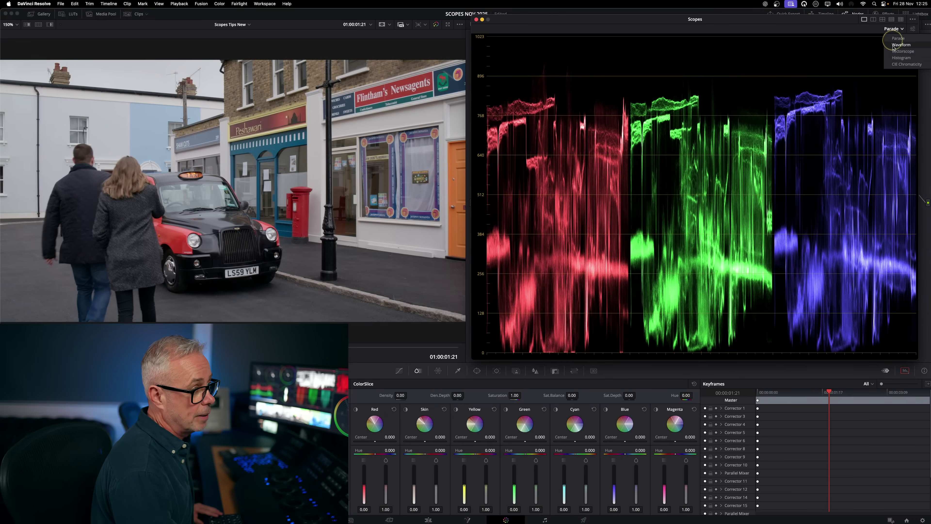
{"action": "left_click", "coordinate": [902, 45]}
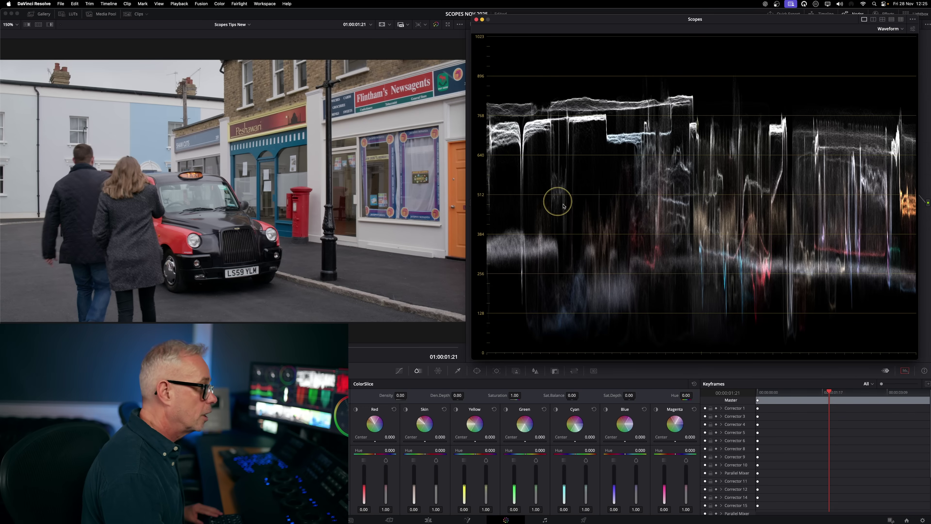
{"action": "left_click", "coordinate": [913, 30]}
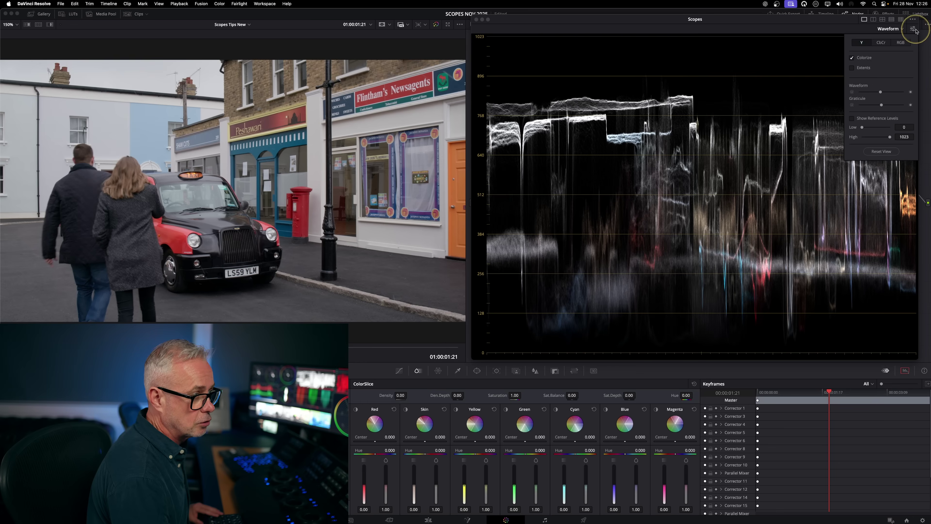
{"action": "left_click", "coordinate": [857, 57]}
{"action": "left_click", "coordinate": [829, 29]}
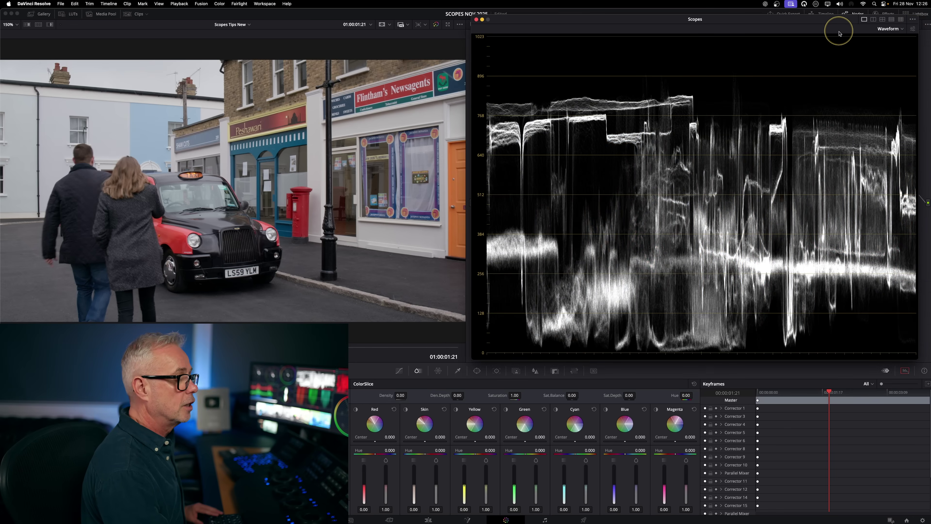
Step: With the scope switched to Parade, set the blue gain to 0.99 and try raising the overall saturation
{"action": "left_click", "coordinate": [889, 29]}
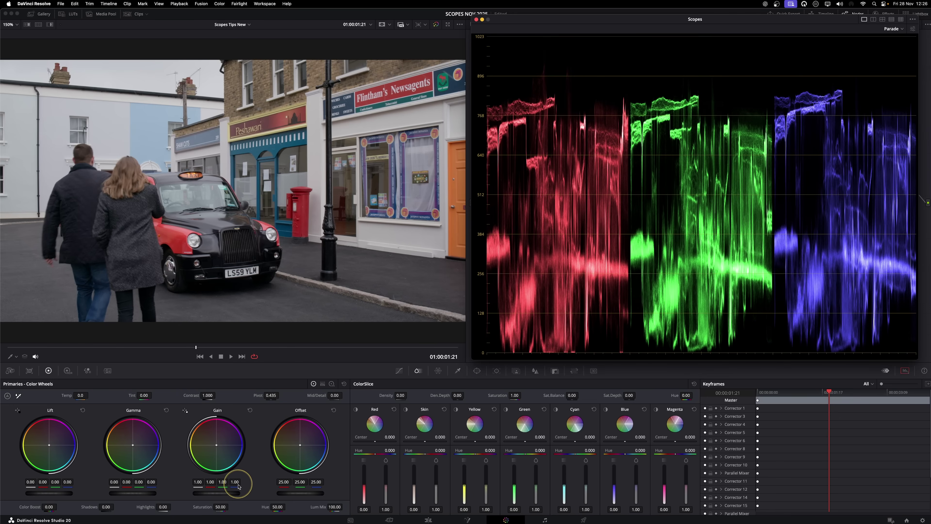
{"action": "left_click_drag", "start_coordinate": [238, 485], "coordinate": [234, 480]}
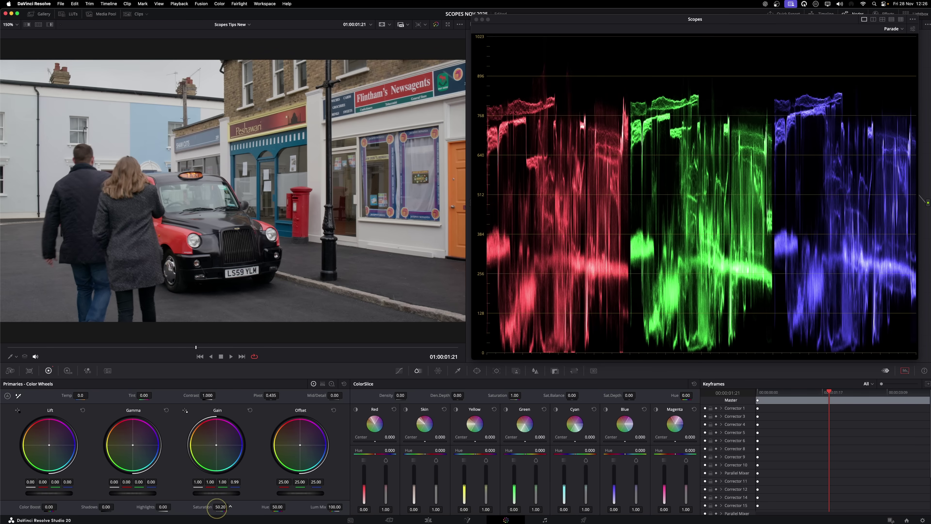
{"action": "left_click_drag", "start_coordinate": [217, 507], "coordinate": [266, 507]}
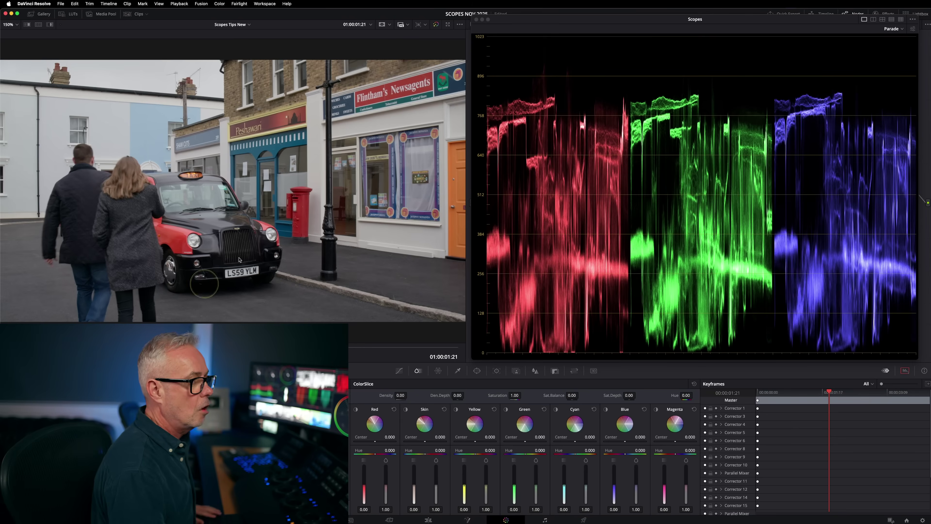
Step: Switch the scope to Histogram and play the clip in stretches, stopping at 01:00:03:11 to examine the tonal distribution
{"action": "left_click", "coordinate": [892, 28]}
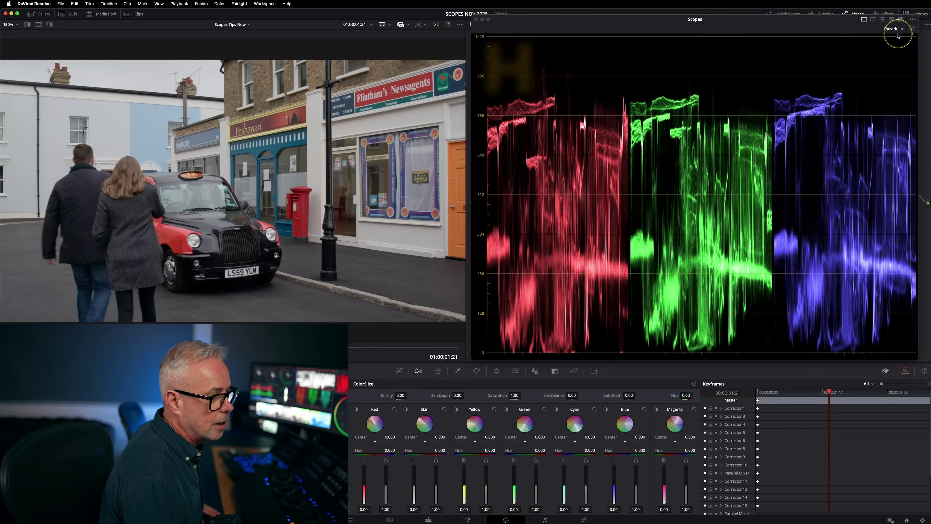
{"action": "left_click", "coordinate": [895, 49]}
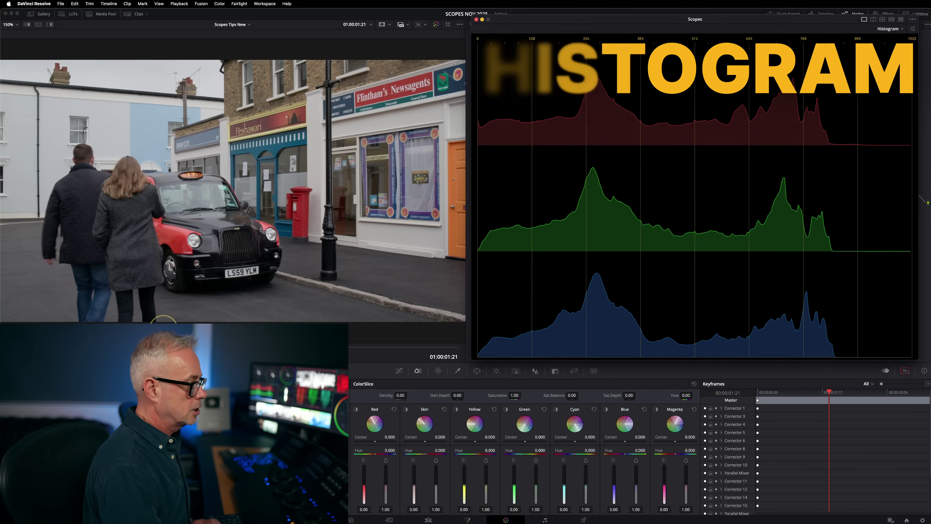
{"action": "key", "text": "space"}
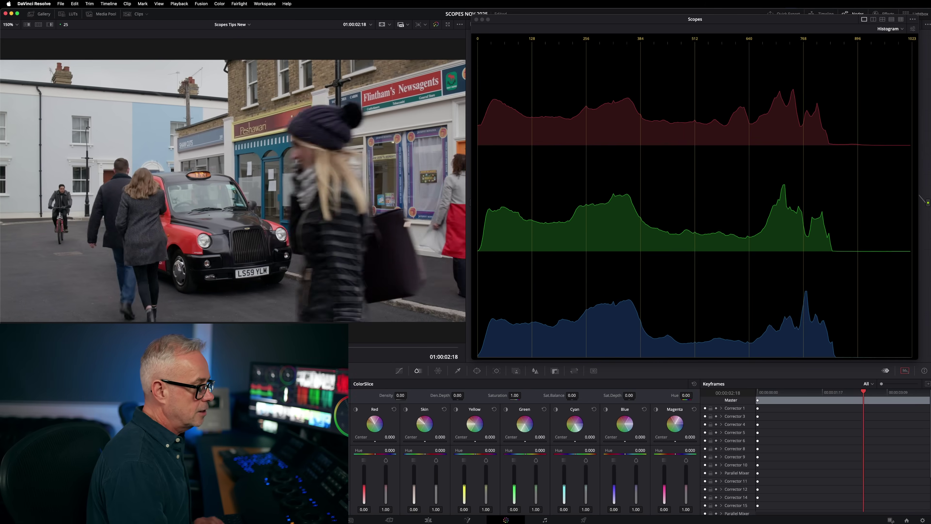
{"action": "key", "text": "space"}
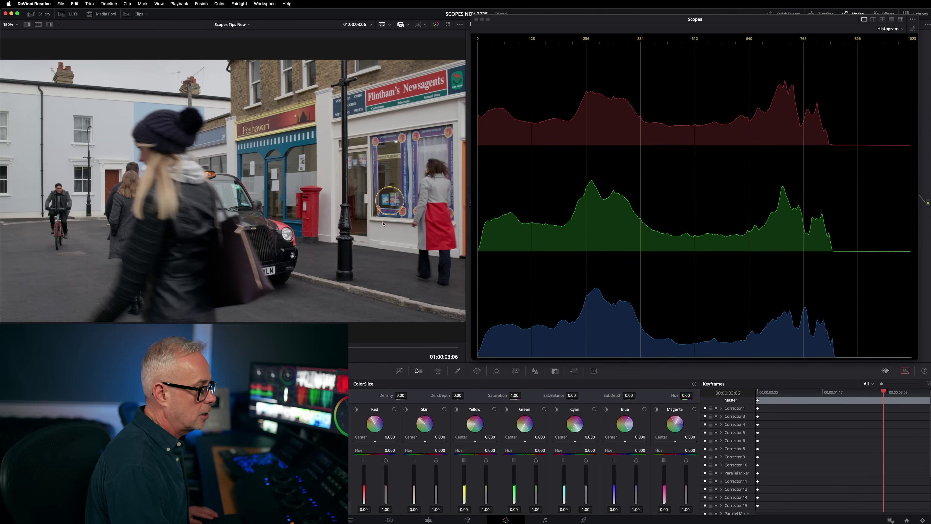
{"action": "key", "text": "space"}
{"action": "left_click", "coordinate": [515, 259]}
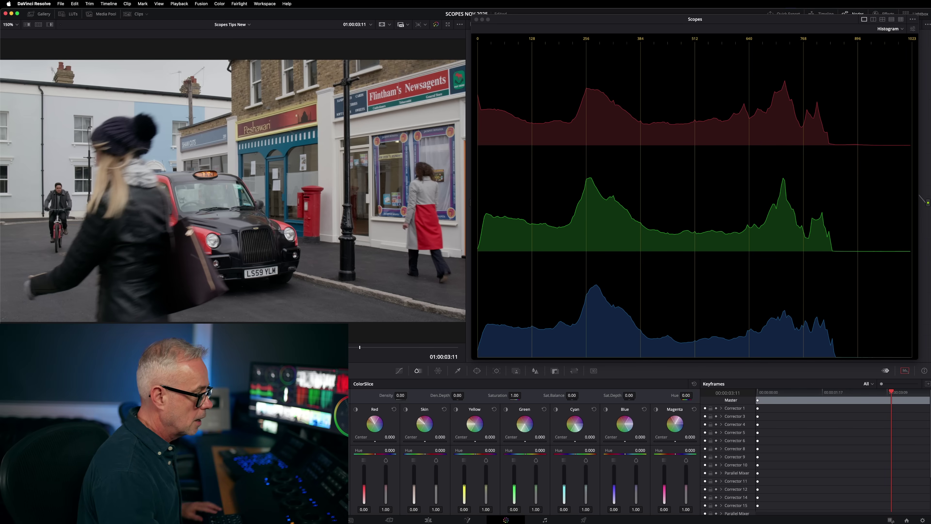
Step: Try adjusting the contrast and the master lift while watching the Histogram
{"action": "mouse_move", "coordinate": [661, 344]}
{"action": "left_mouse_down"}
{"action": "mouse_move", "coordinate": [702, 339]}
{"action": "mouse_move", "coordinate": [633, 340]}
{"action": "mouse_move", "coordinate": [670, 343]}
{"action": "left_mouse_up"}
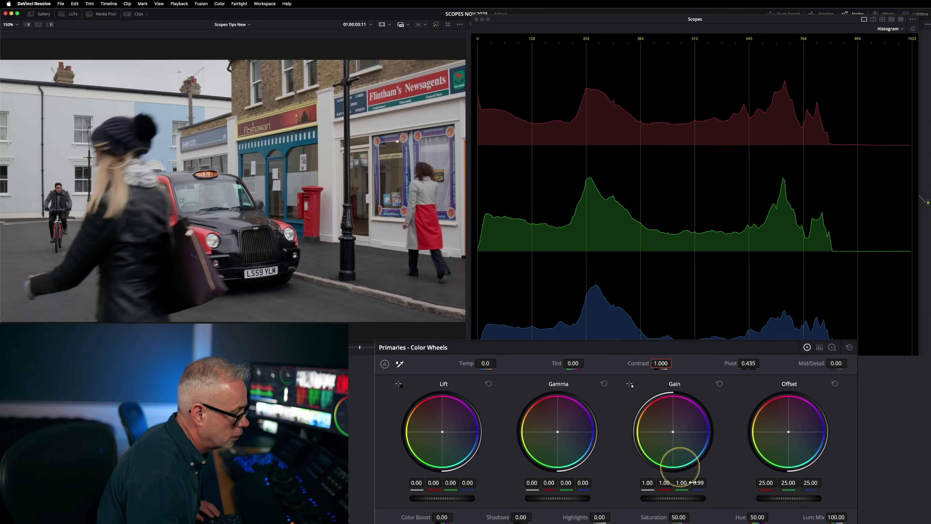
{"action": "left_click_drag", "start_coordinate": [442, 498], "coordinate": [512, 495]}
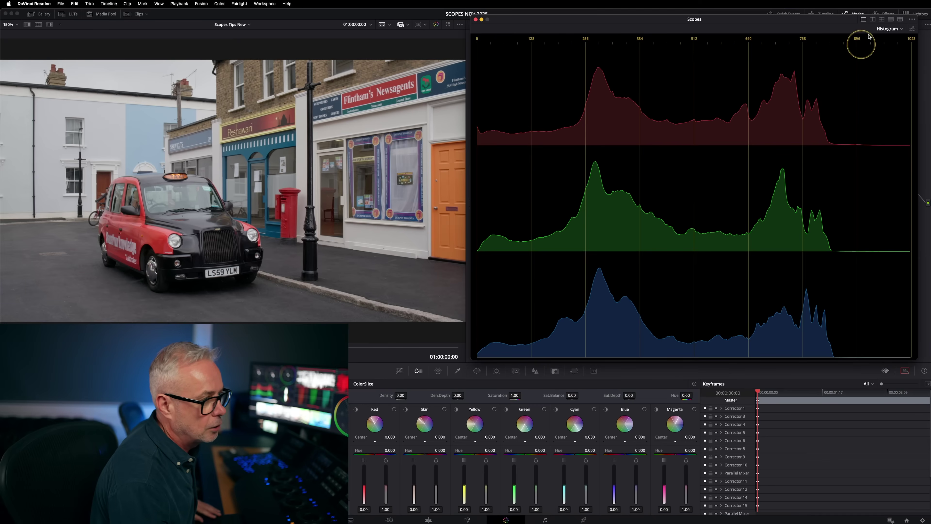
Step: Switch the scope to Vectorscope with the clip at 01:00:00:00
{"action": "left_click", "coordinate": [890, 29]}
{"action": "left_click", "coordinate": [897, 50]}
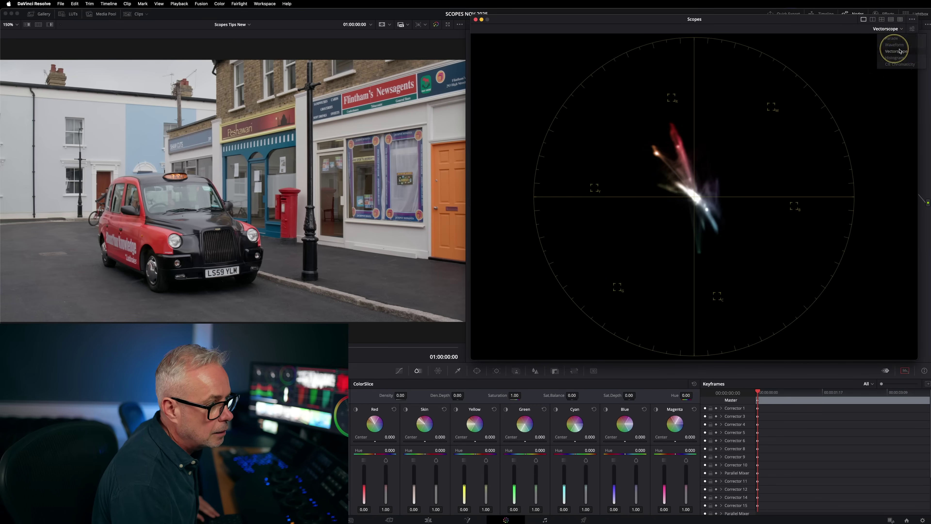
Step: Turn on the skin tone indicator in the Vectorscope and play the street clip through to 01:00:04:02
{"action": "left_click", "coordinate": [912, 29]}
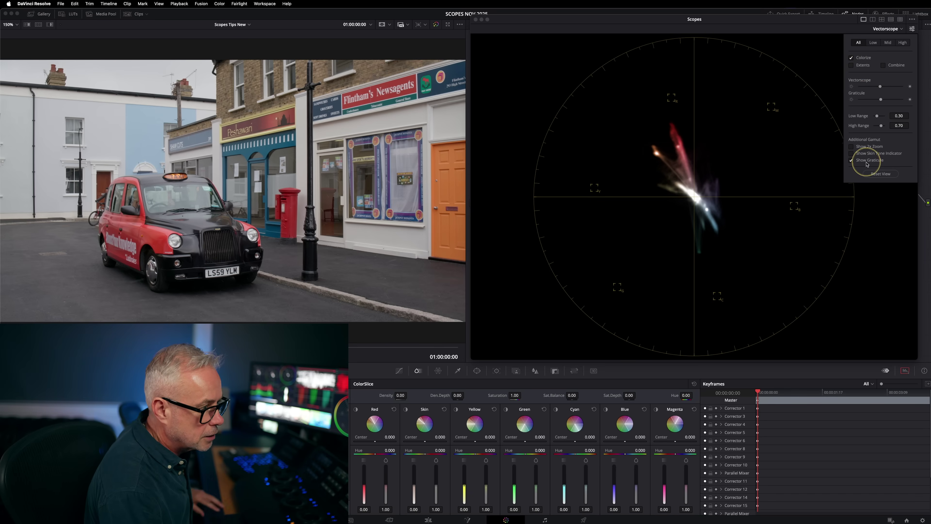
{"action": "left_click", "coordinate": [828, 30]}
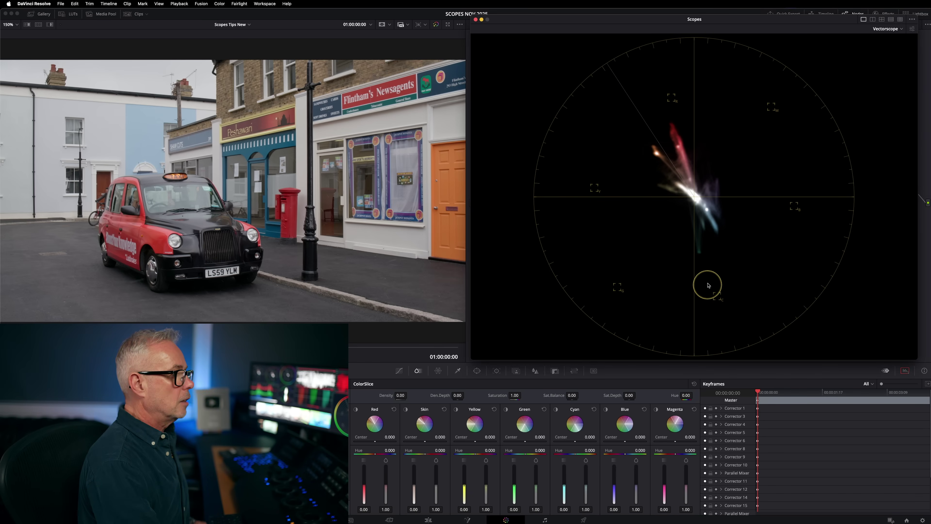
{"action": "key", "text": "space"}
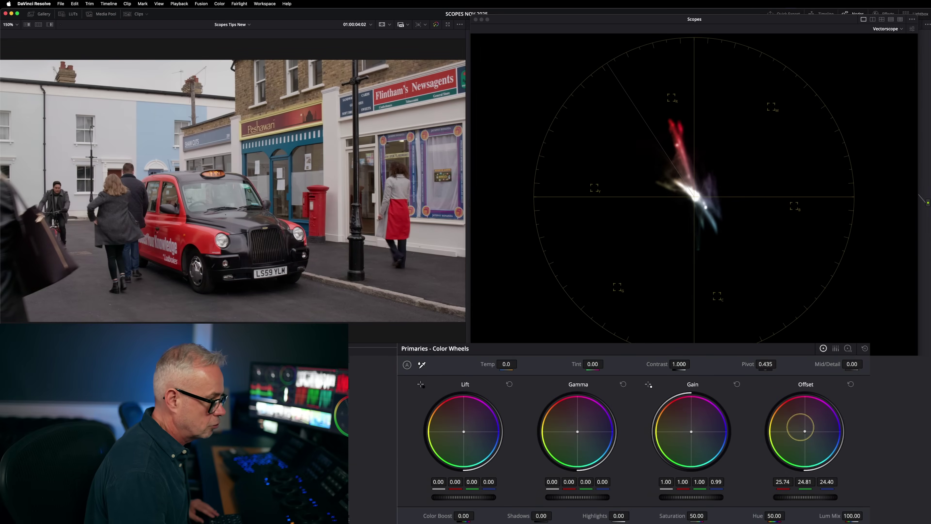
Step: Try out the offset balance, contrast and saturation on the street clip, taking saturation down to 0, while watching the Vectorscope
{"action": "left_click_drag", "start_coordinate": [800, 428], "coordinate": [751, 389]}
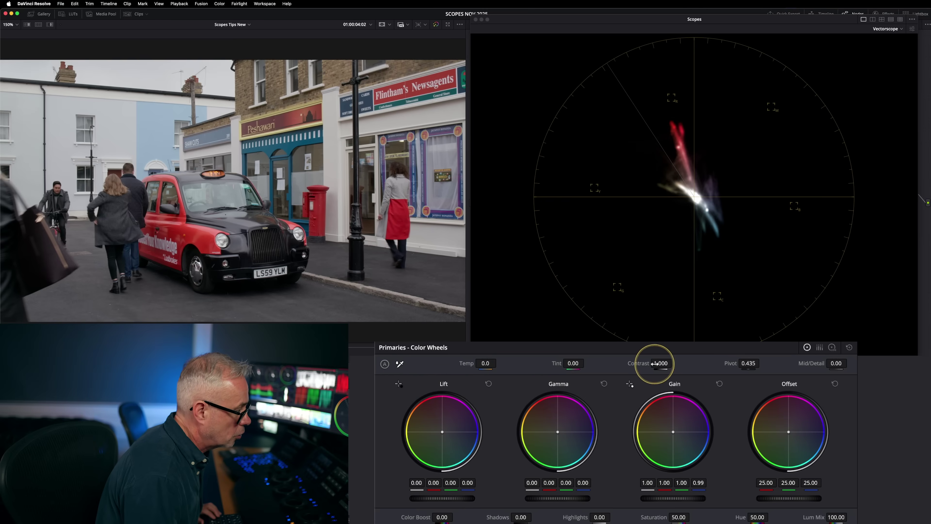
{"action": "left_click_drag", "start_coordinate": [661, 364], "coordinate": [721, 364]}
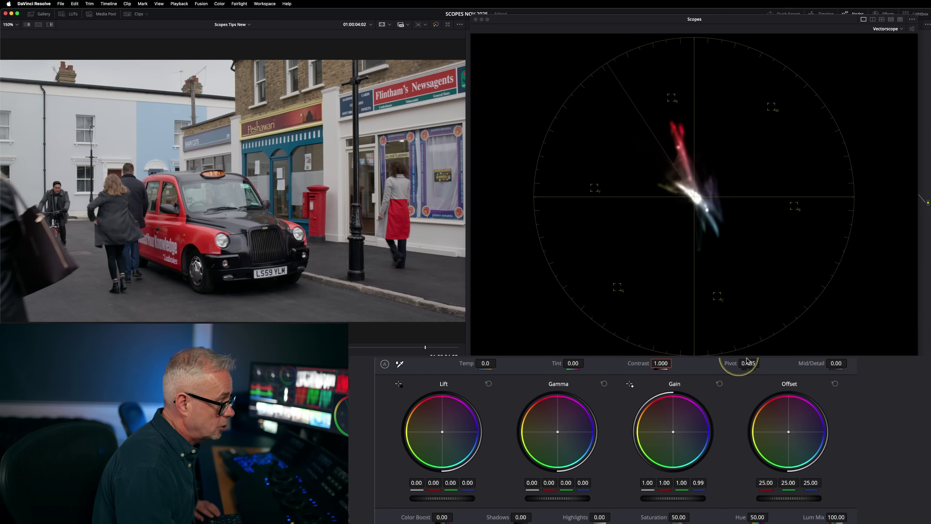
{"action": "left_click_drag", "start_coordinate": [680, 517], "coordinate": [531, 523]}
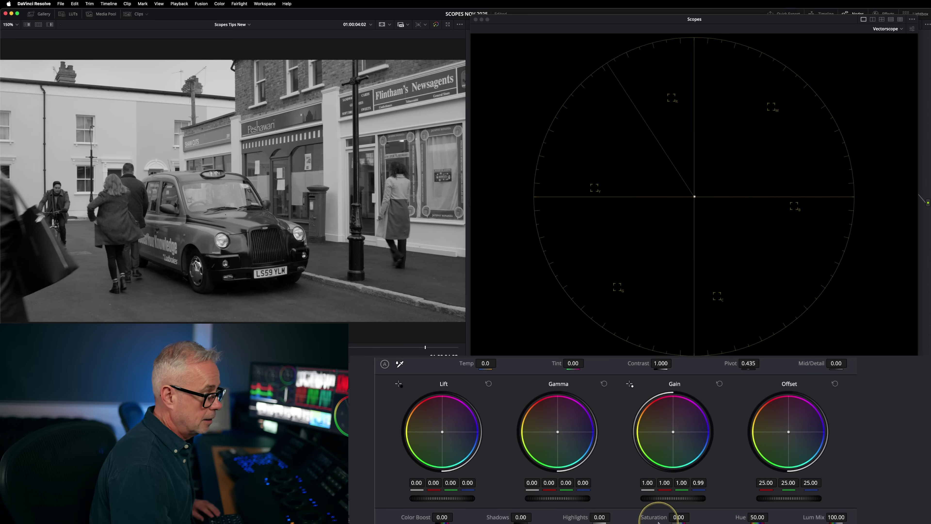
{"action": "left_click_drag", "start_coordinate": [659, 520], "coordinate": [675, 520]}
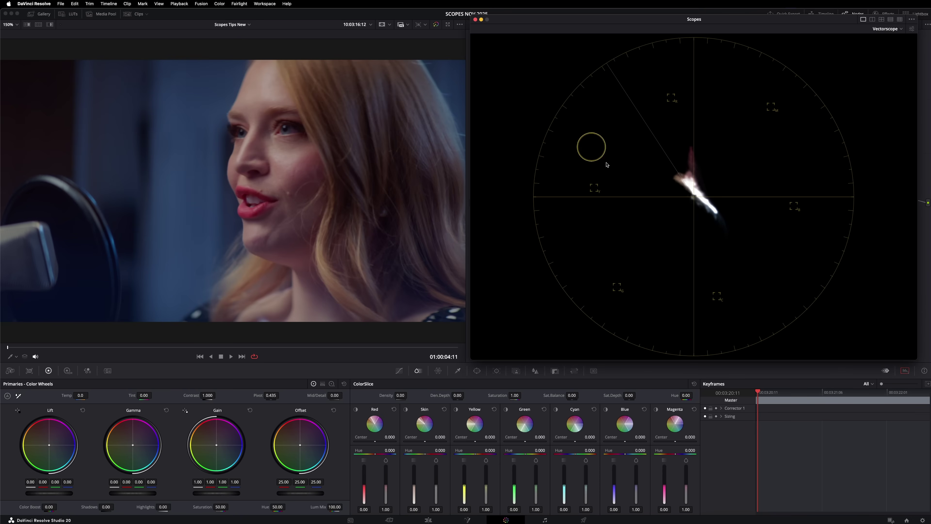
Step: Turn on the 2x zoom of the Vectorscope for the clip of the woman at the microphone
{"action": "left_click", "coordinate": [911, 28]}
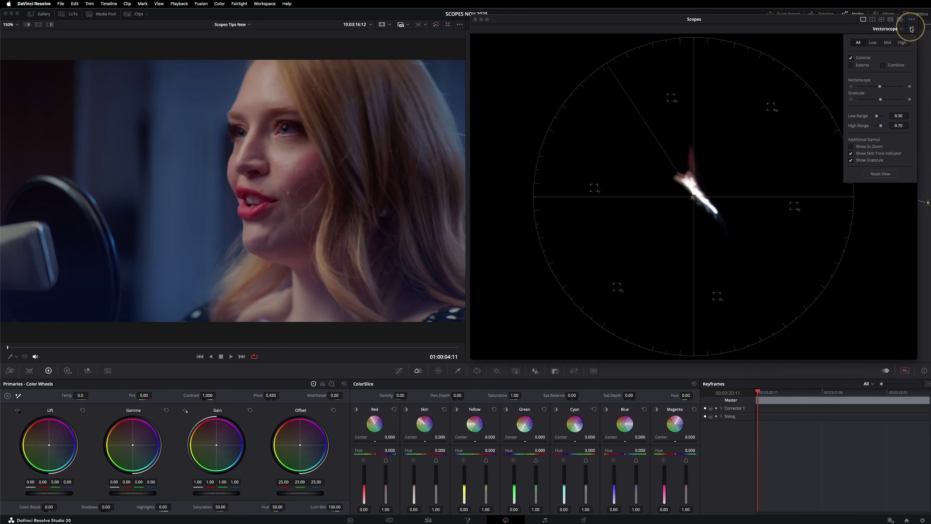
{"action": "left_click", "coordinate": [865, 148]}
{"action": "left_click", "coordinate": [825, 30]}
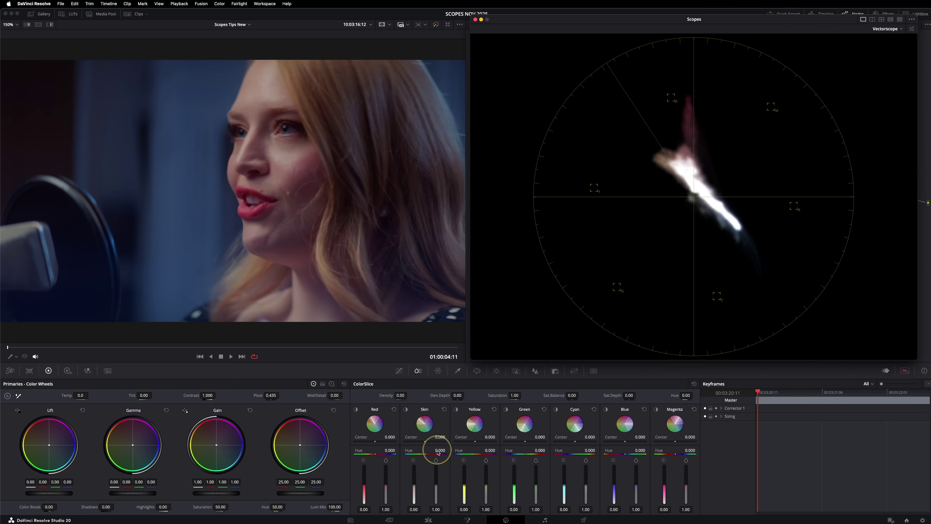
Step: Set the ColorSlice skin hue to 0.222 and blue hue to 0.220, with a slight shift of the primary offset balance
{"action": "left_click_drag", "start_coordinate": [439, 451], "coordinate": [473, 450]}
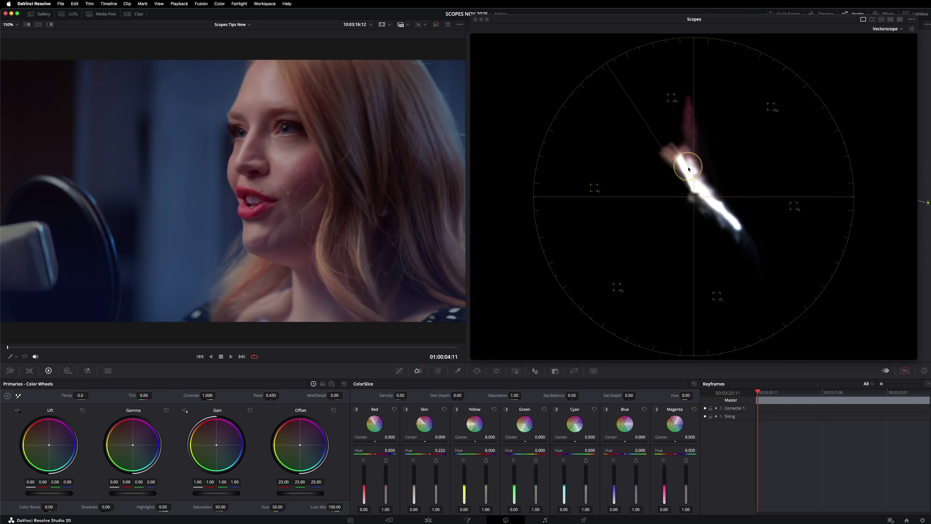
{"action": "left_click_drag", "start_coordinate": [300, 444], "coordinate": [297, 446]}
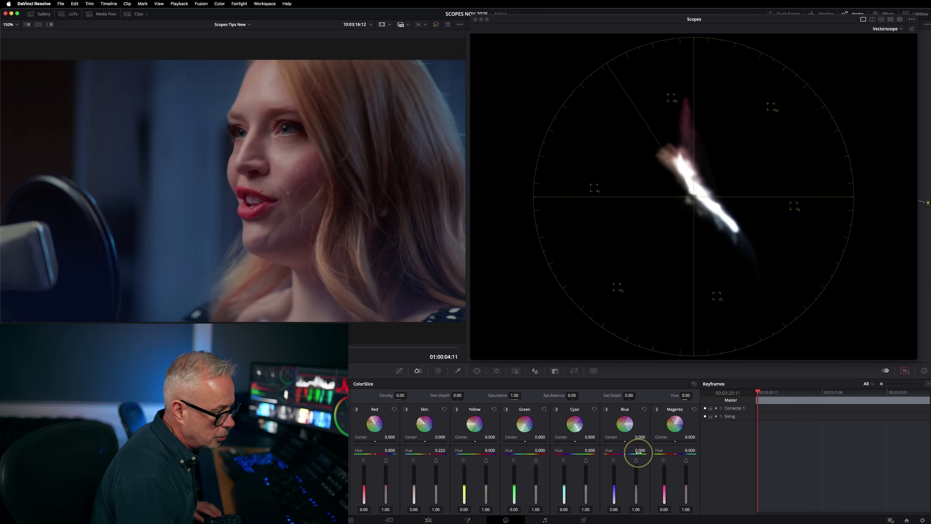
{"action": "left_click_drag", "start_coordinate": [637, 451], "coordinate": [673, 453]}
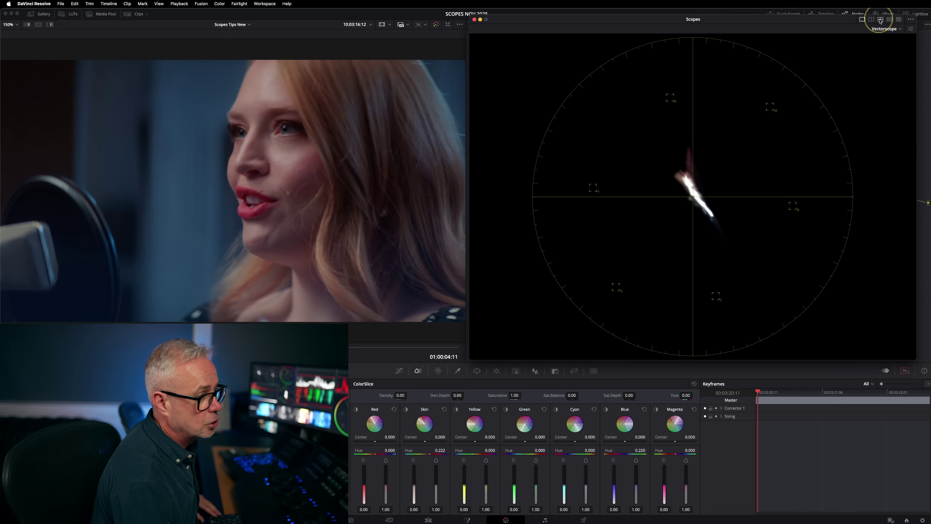
Step: Switch the scopes window to the four-scope layout and replace the first Vectorscope with a Waveform
{"action": "left_click", "coordinate": [881, 19]}
{"action": "left_click", "coordinate": [658, 30]}
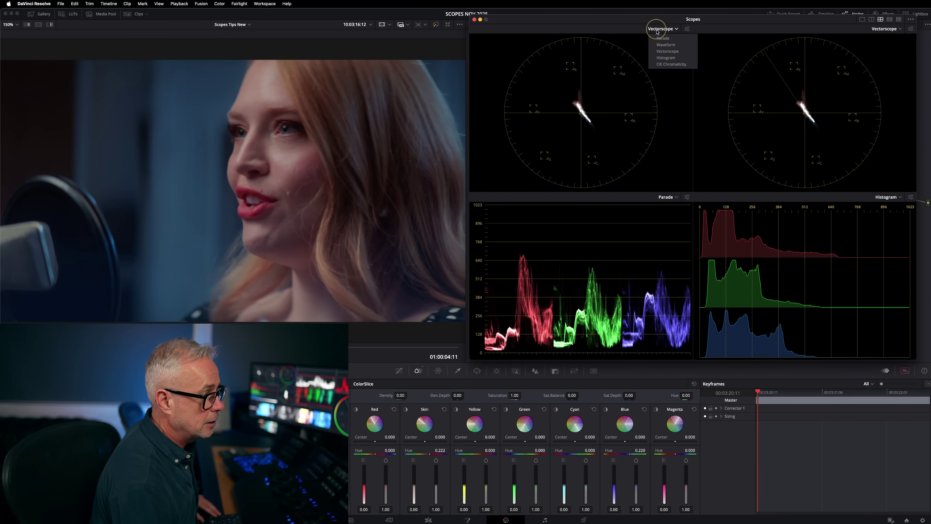
{"action": "left_click", "coordinate": [664, 45]}
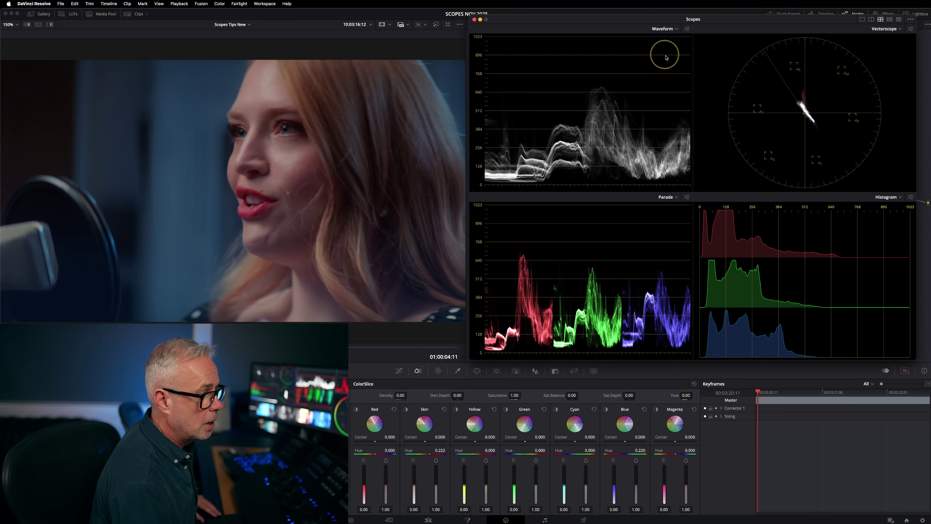
Step: Move to the clip of the bearded man, play a stretch of it and park the playhead at timeline position 01:00:06:22
{"action": "key", "text": "Down"}
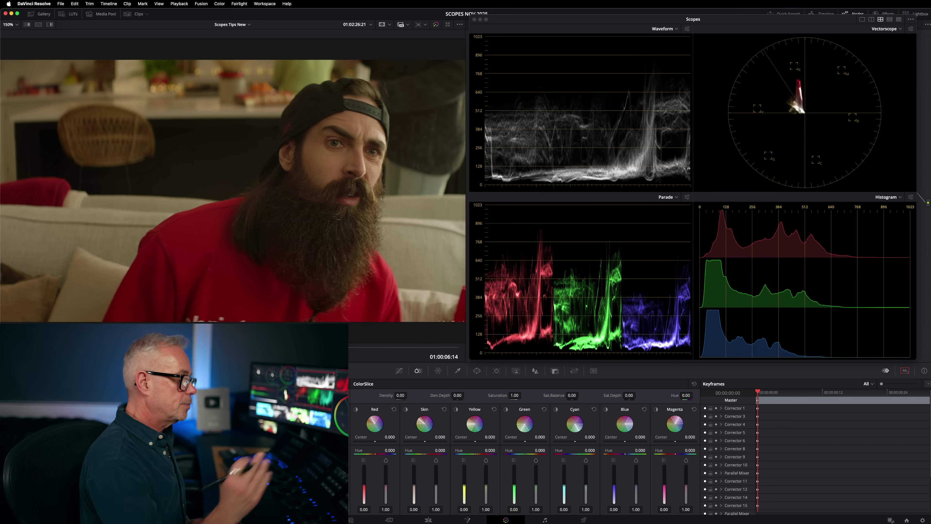
{"action": "key", "text": "Right"}
{"action": "key", "text": "Right"}
{"action": "key", "text": "Right"}
{"action": "key", "text": "space"}
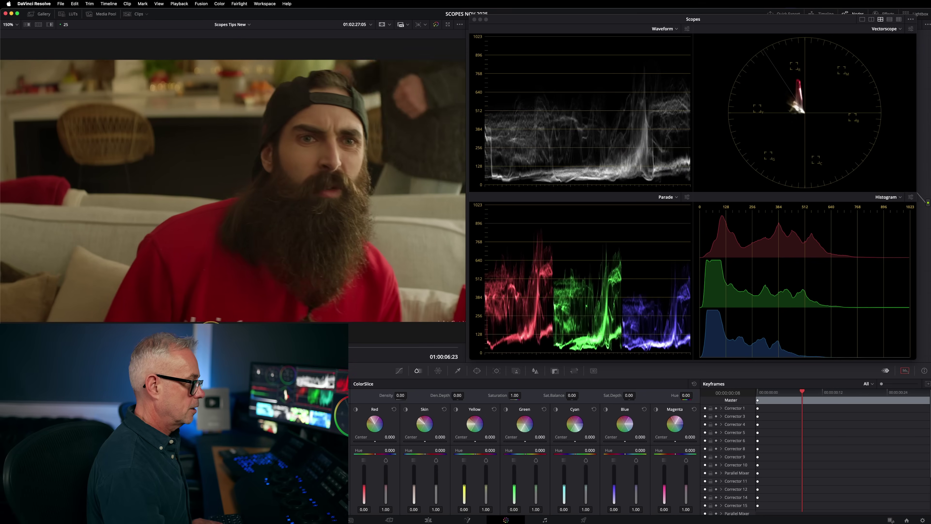
{"action": "key", "text": "space"}
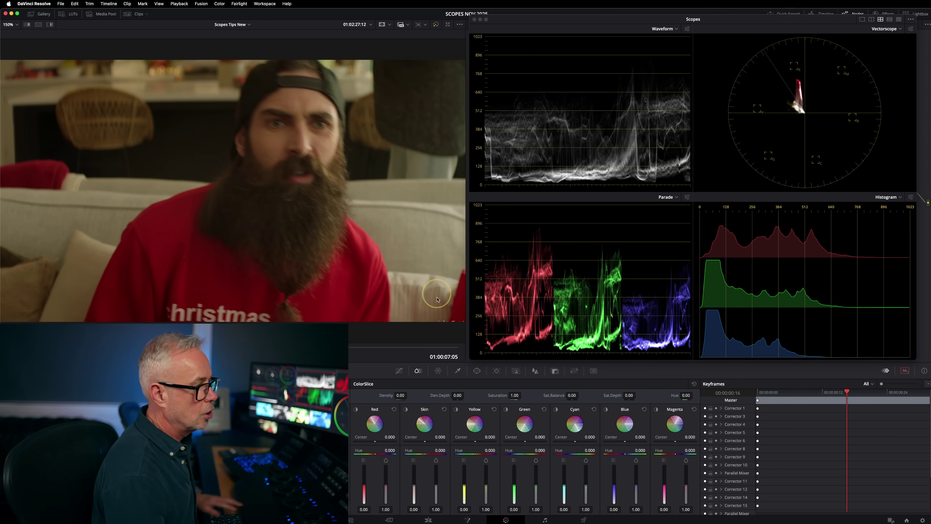
{"action": "key", "text": "Left"}
{"action": "key", "text": "Left"}
{"action": "key", "text": "Left"}
{"action": "key", "text": "Left"}
{"action": "key", "text": "Left"}
{"action": "key", "text": "Left"}
{"action": "key", "text": "Left"}
{"action": "key", "text": "Left"}
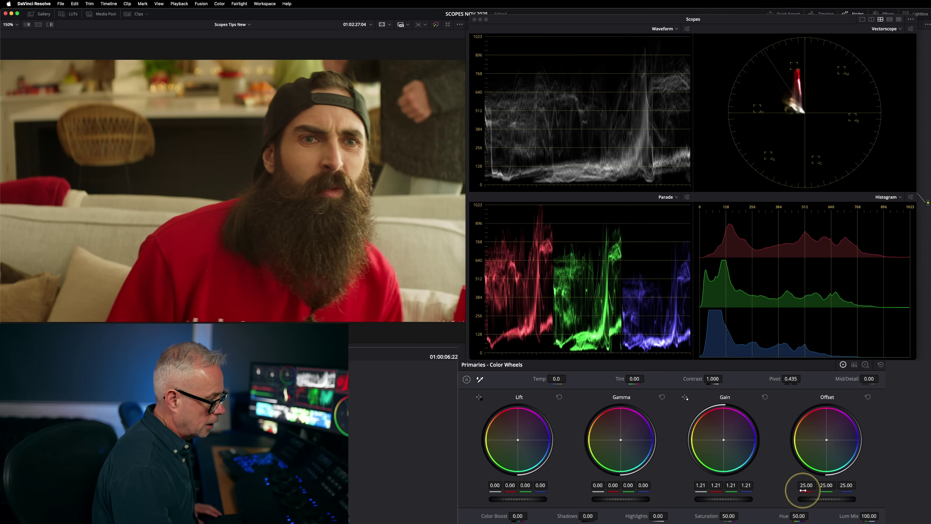
Step: Balance the bearded man's clip with a red offset of 23.08 and a blue offset of 27.40, and lower the master lift slightly
{"action": "left_click_drag", "start_coordinate": [799, 487], "coordinate": [852, 484]}
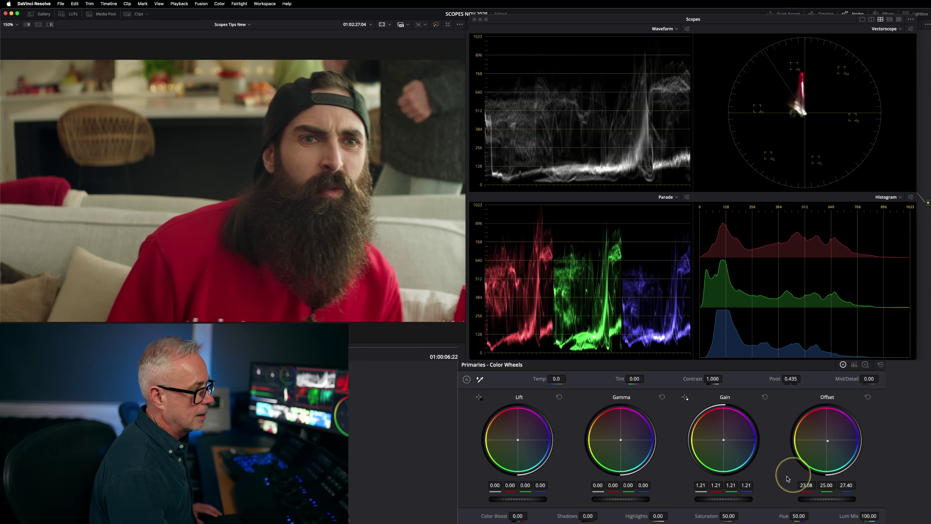
{"action": "left_click_drag", "start_coordinate": [533, 499], "coordinate": [527, 498]}
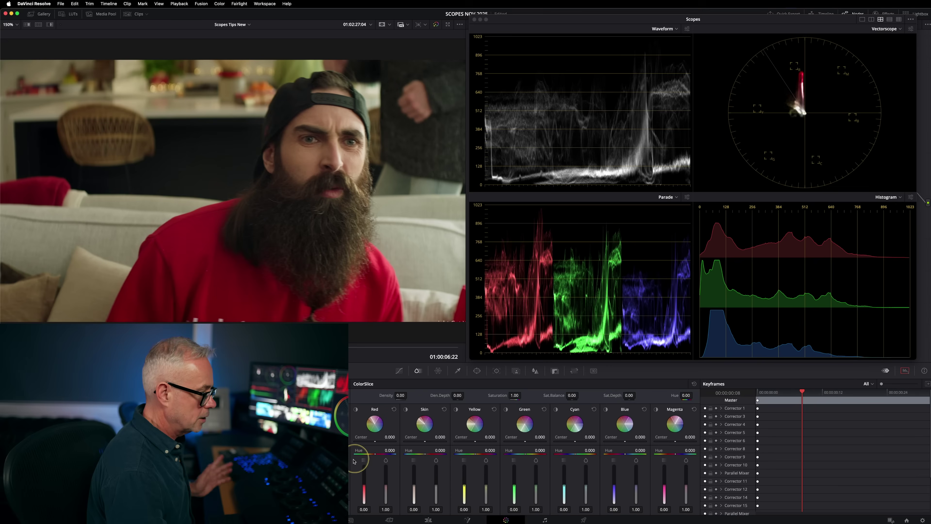
Step: Try a ColorSlice red saturation of 0.71 and reset the red slice, set its density to 0.27 and lower its saturation slightly
{"action": "left_click_drag", "start_coordinate": [385, 486], "coordinate": [390, 493]}
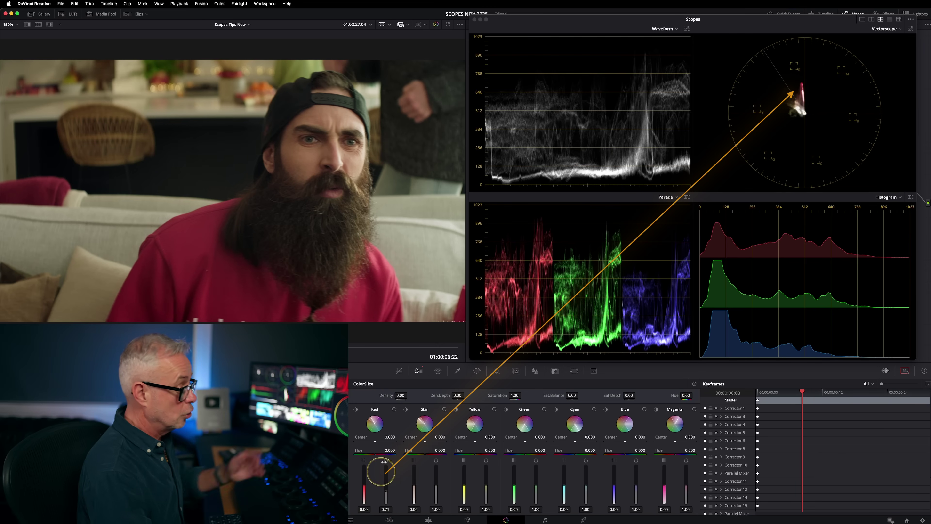
{"action": "left_click", "coordinate": [394, 410]}
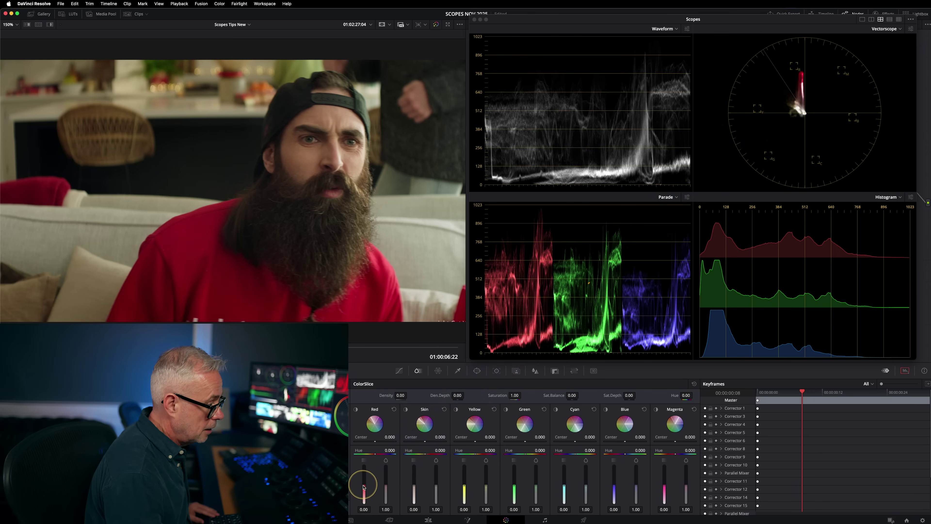
{"action": "left_click_drag", "start_coordinate": [364, 486], "coordinate": [364, 479]}
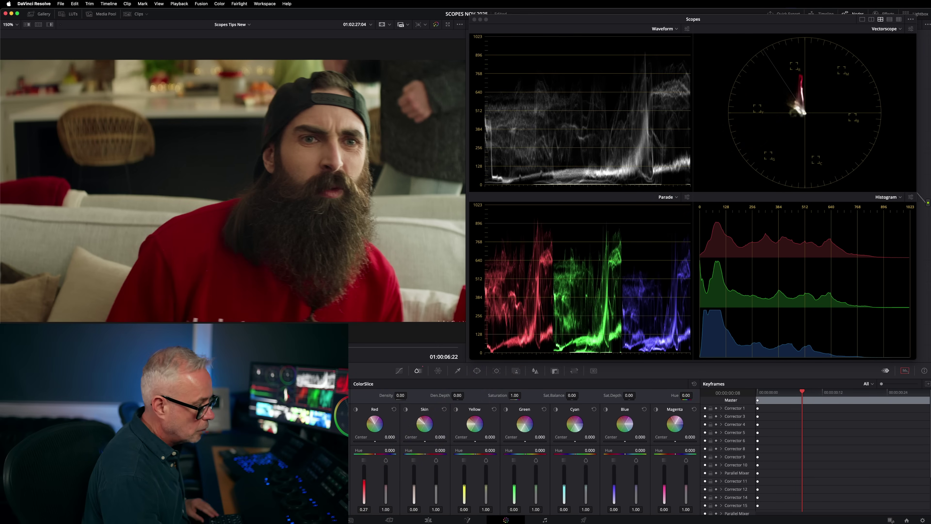
{"action": "left_click_drag", "start_coordinate": [388, 485], "coordinate": [388, 488]}
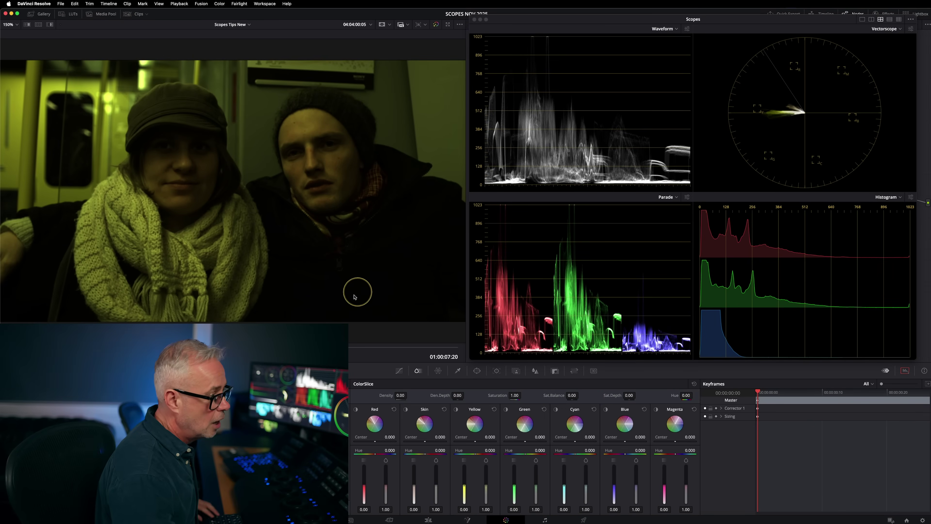
Step: With the clip of the couple on the train, return to the single-scope layout and show the Vectorscope
{"action": "left_click", "coordinate": [820, 163]}
{"action": "left_click", "coordinate": [863, 22]}
{"action": "left_click", "coordinate": [862, 21]}
{"action": "left_click", "coordinate": [862, 22]}
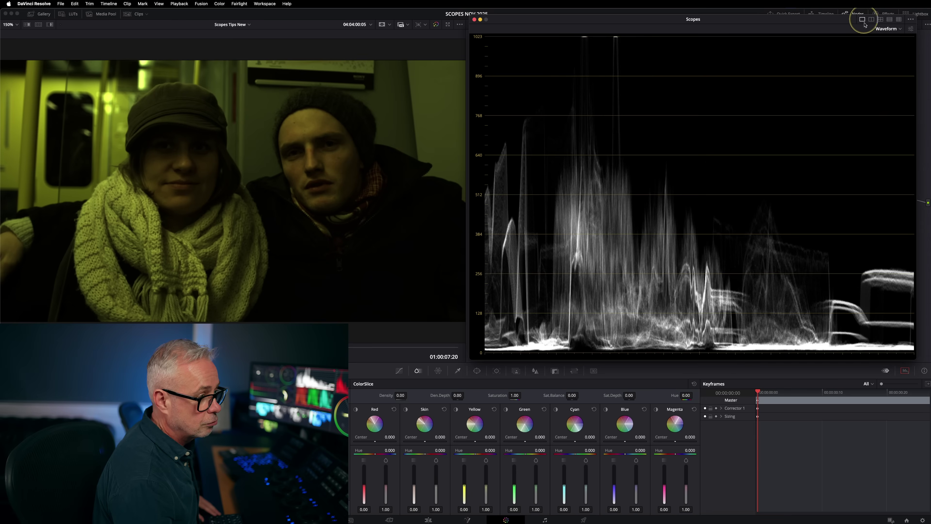
{"action": "left_click", "coordinate": [888, 31]}
{"action": "left_click", "coordinate": [888, 53]}
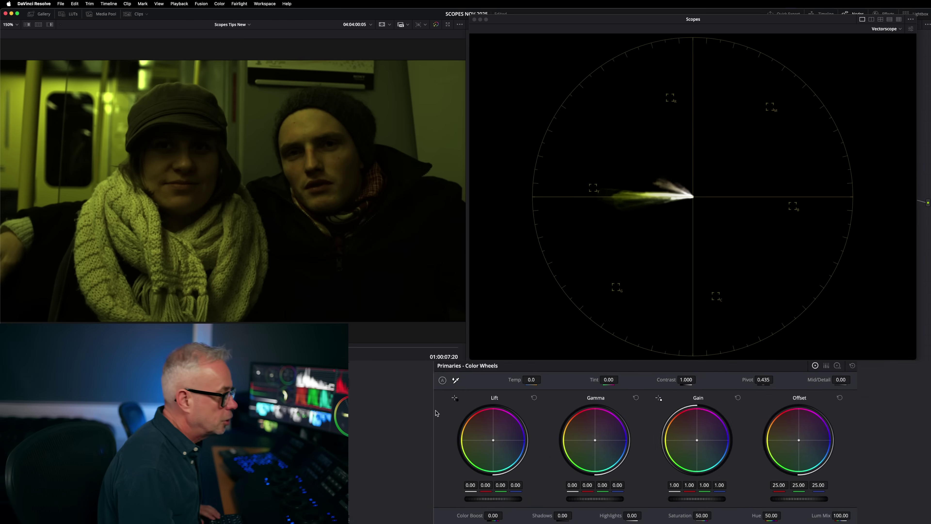
Step: Try pushing the train clip's offset balance toward blue to counter the yellow cast, and reset the offset
{"action": "left_click", "coordinate": [809, 448]}
{"action": "left_click_drag", "start_coordinate": [826, 439], "coordinate": [862, 441]}
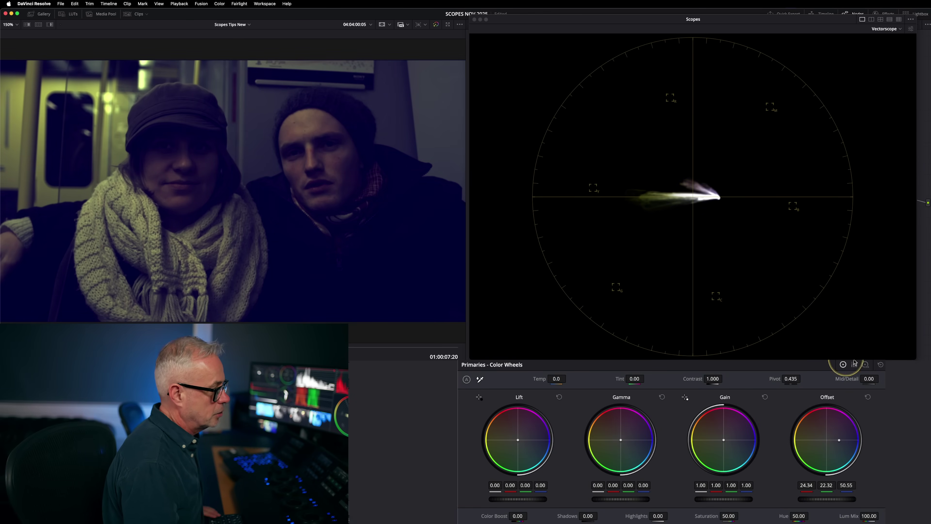
{"action": "left_click", "coordinate": [869, 397]}
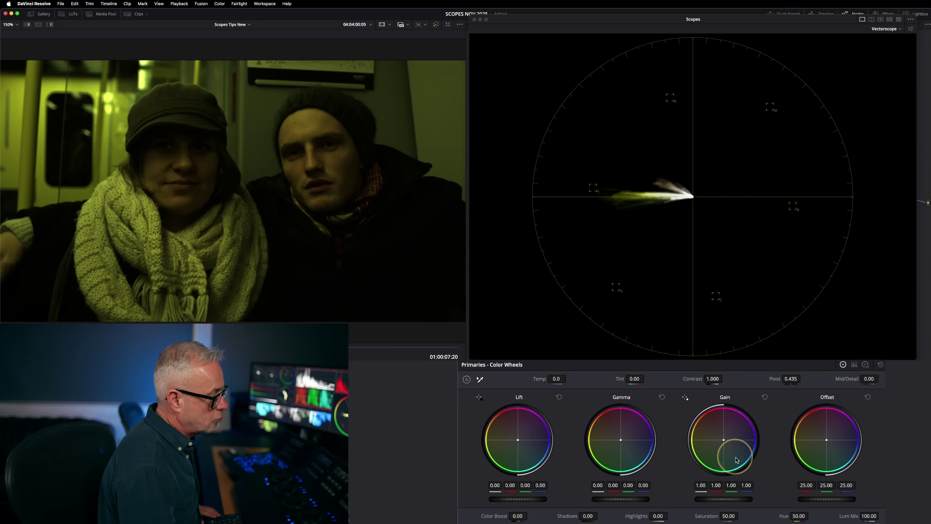
Step: Push the train clip's gain balance toward blue, to red 0.94, green 0.86 and blue 2.55, to neutralize the yellow cast
{"action": "left_click_drag", "start_coordinate": [755, 442], "coordinate": [895, 442]}
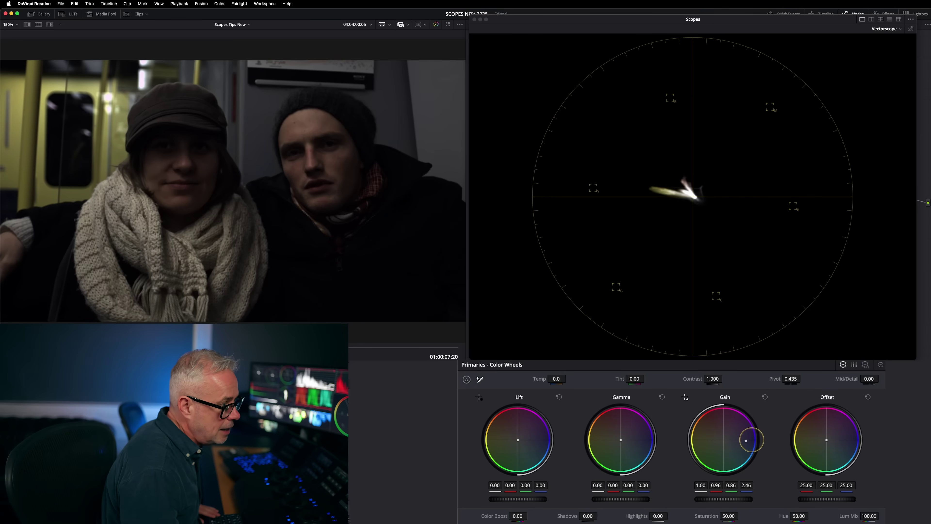
{"action": "left_click_drag", "start_coordinate": [752, 440], "coordinate": [766, 443]}
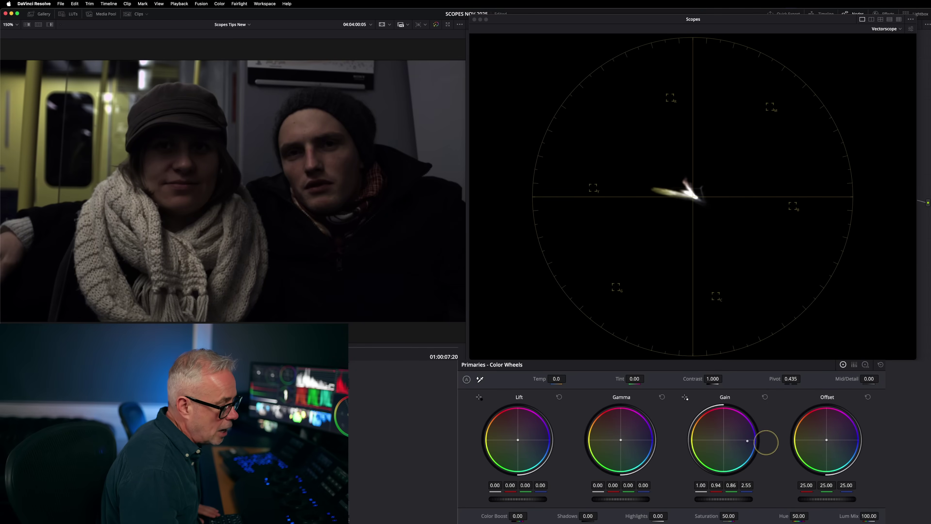